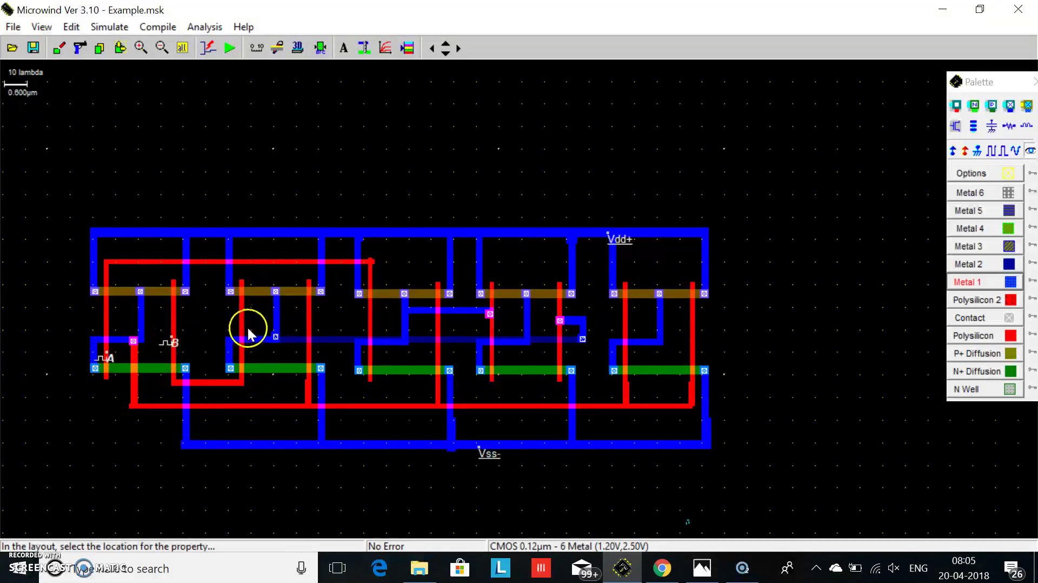
Label the sum output node SUM.
click(528, 318)
double_click(468, 207)
text(SUM)
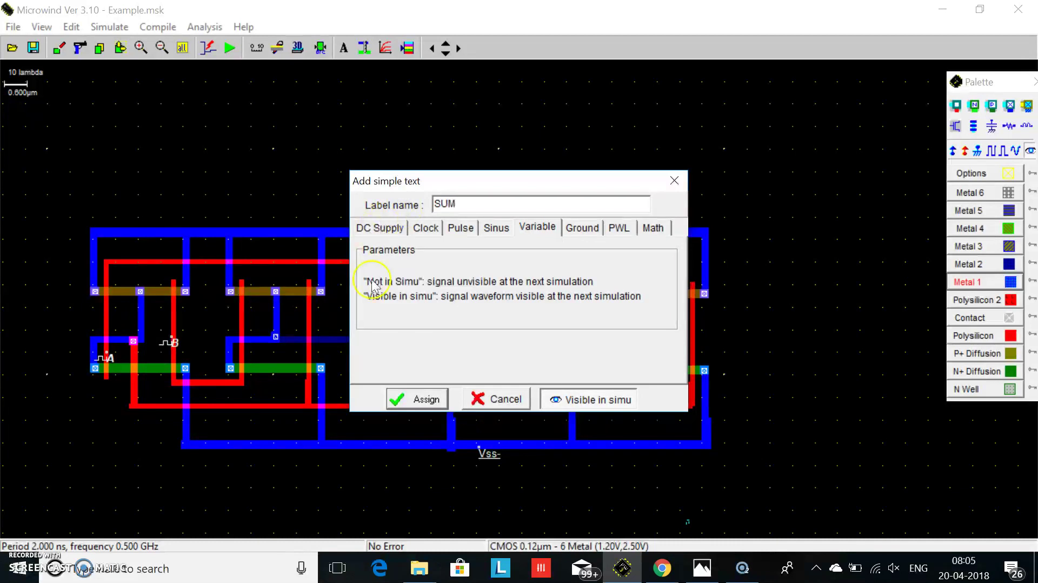
click(416, 400)
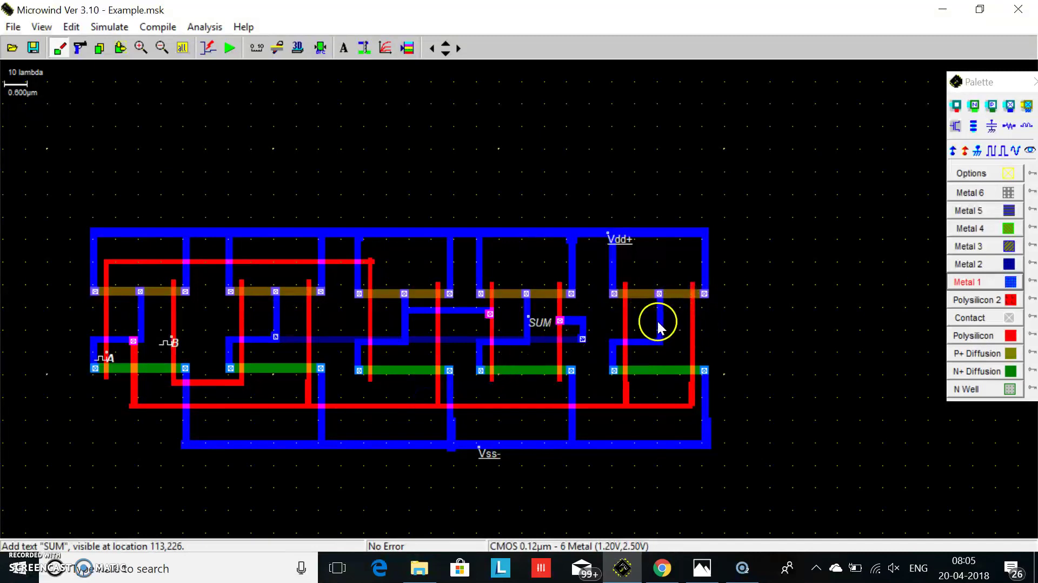
Add a CARRY text label on the right-hand carry output node.
click(982, 210)
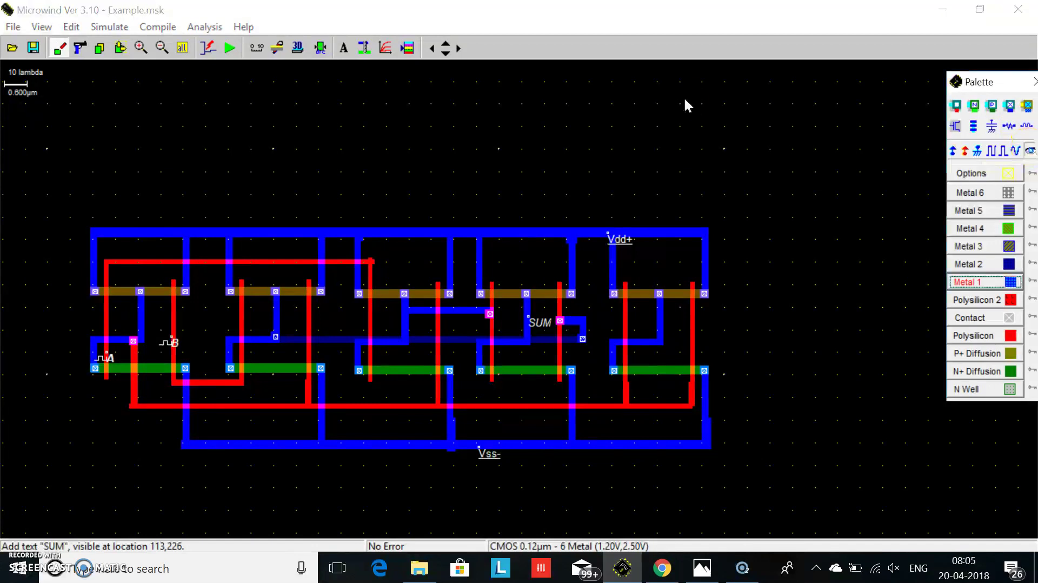
click(695, 335)
click(662, 333)
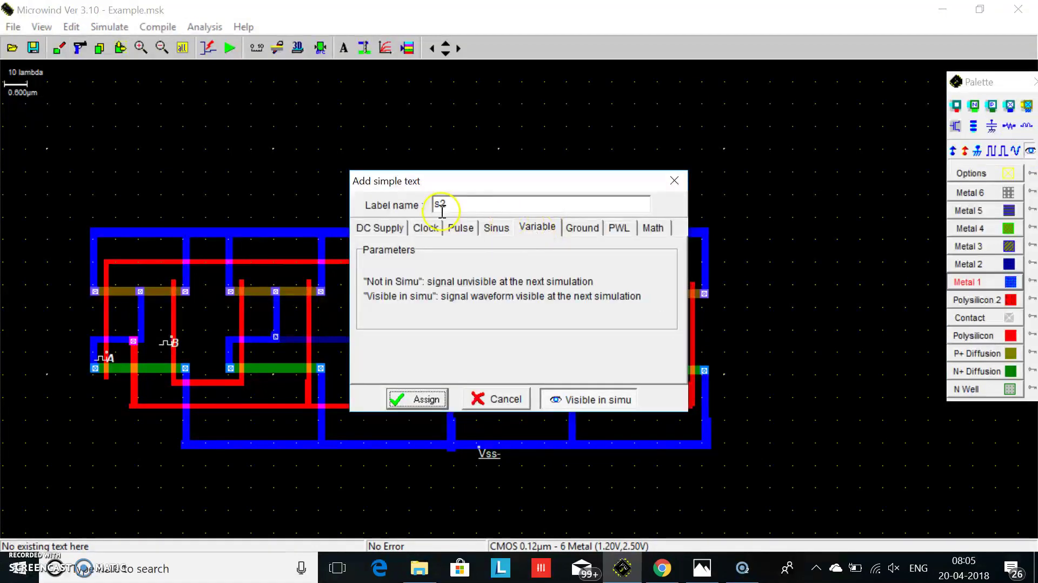
drag(449, 203, 377, 208)
text(C)
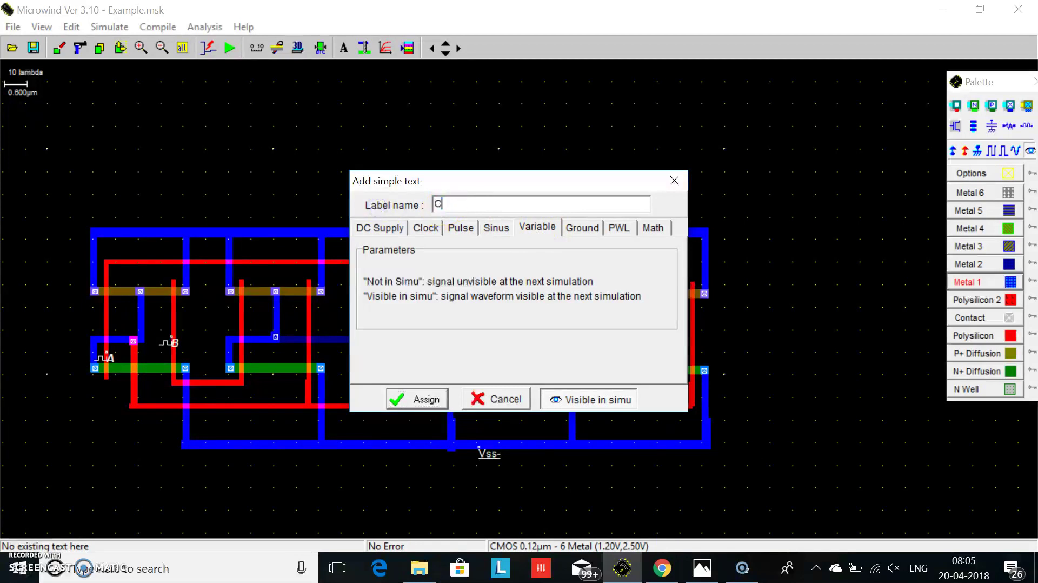
text(ARRY)
click(419, 399)
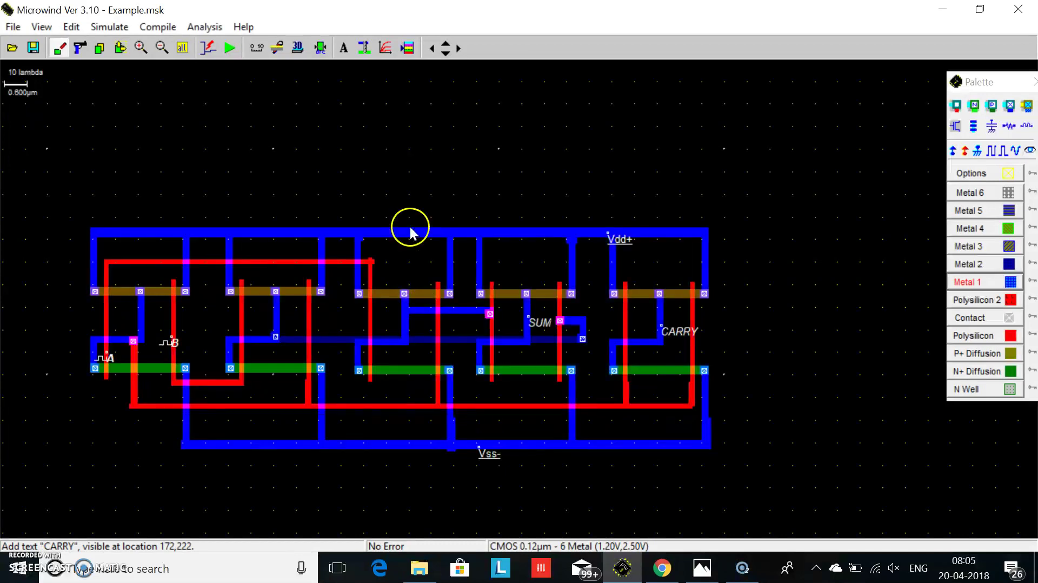
Draw an N-well box over the P+ diffusion row and run DRC, which reports an r203 N-well margin error.
click(1010, 390)
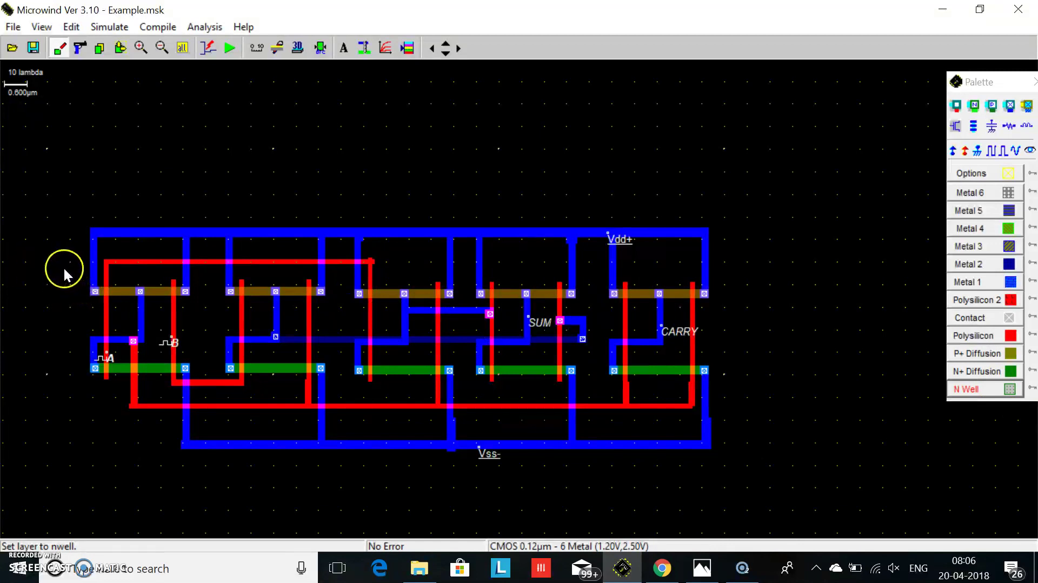
drag(75, 279, 726, 308)
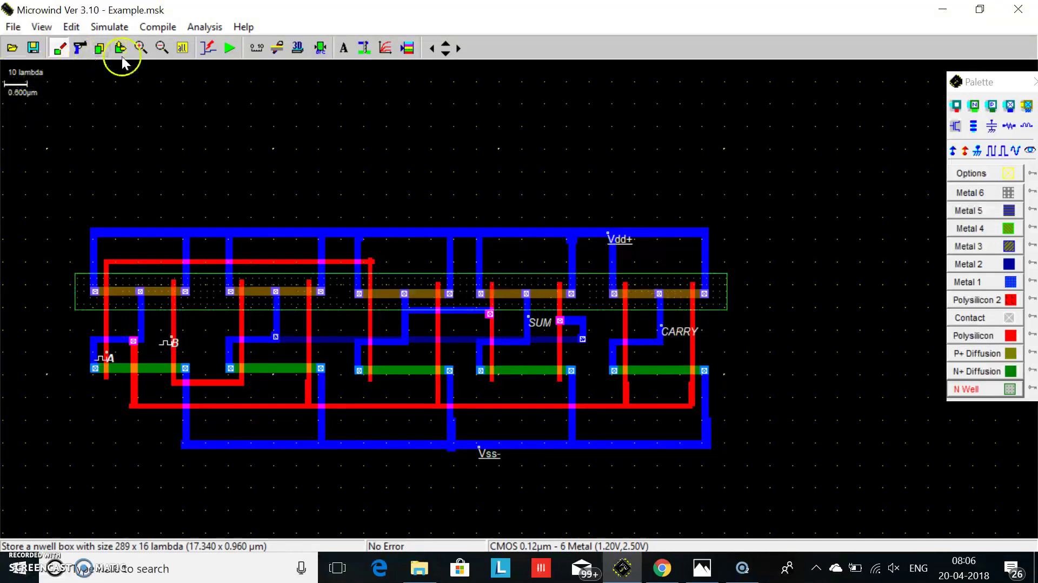
click(320, 50)
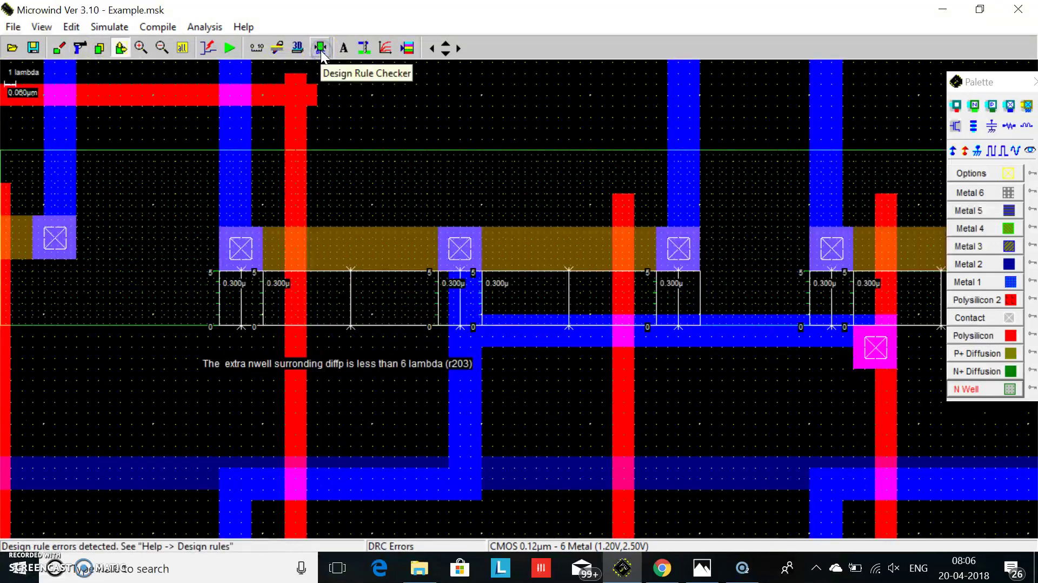
click(183, 47)
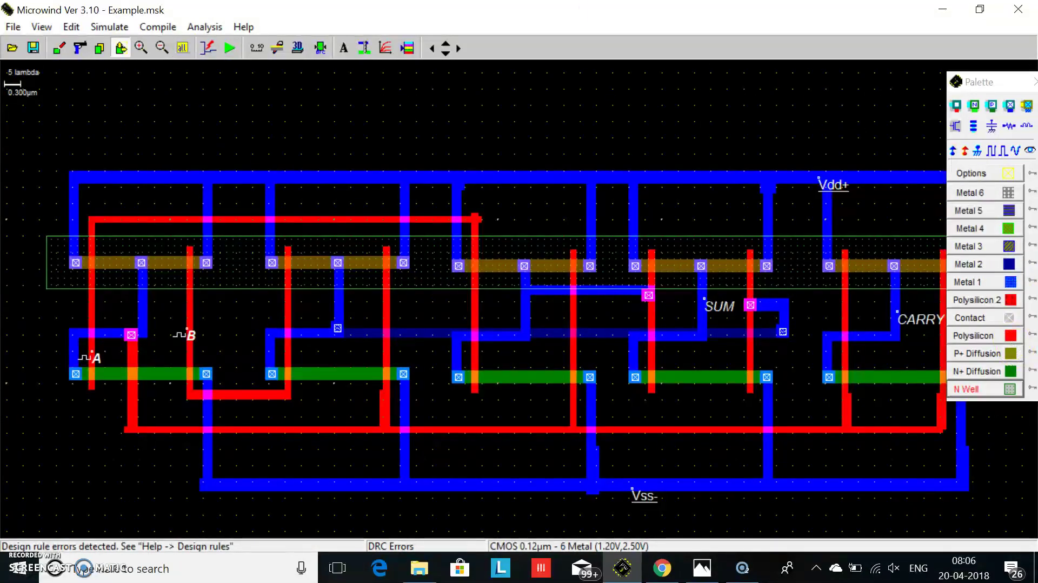
Delete the undersized N-well box and zoom out for room around the circuit.
click(80, 48)
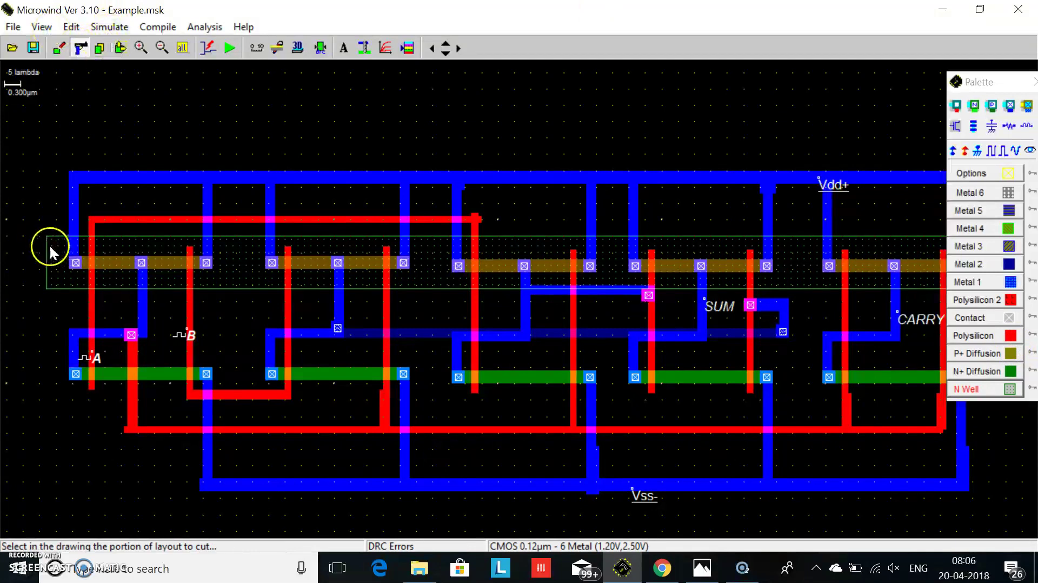
click(49, 244)
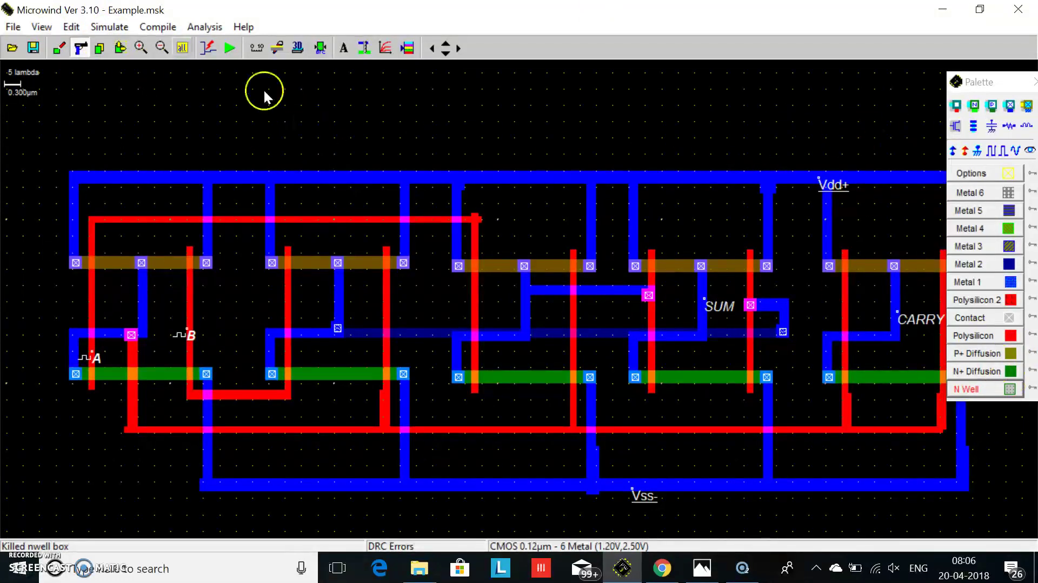
click(159, 49)
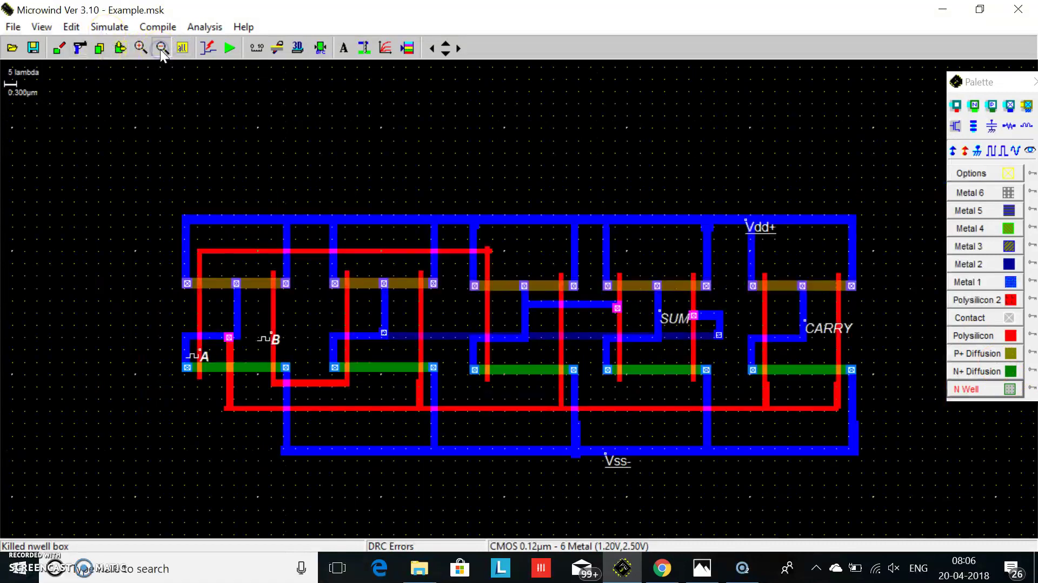
Draw a wider 293 x 19 lambda N-well box enclosing the whole P+ diffusion row.
click(1009, 388)
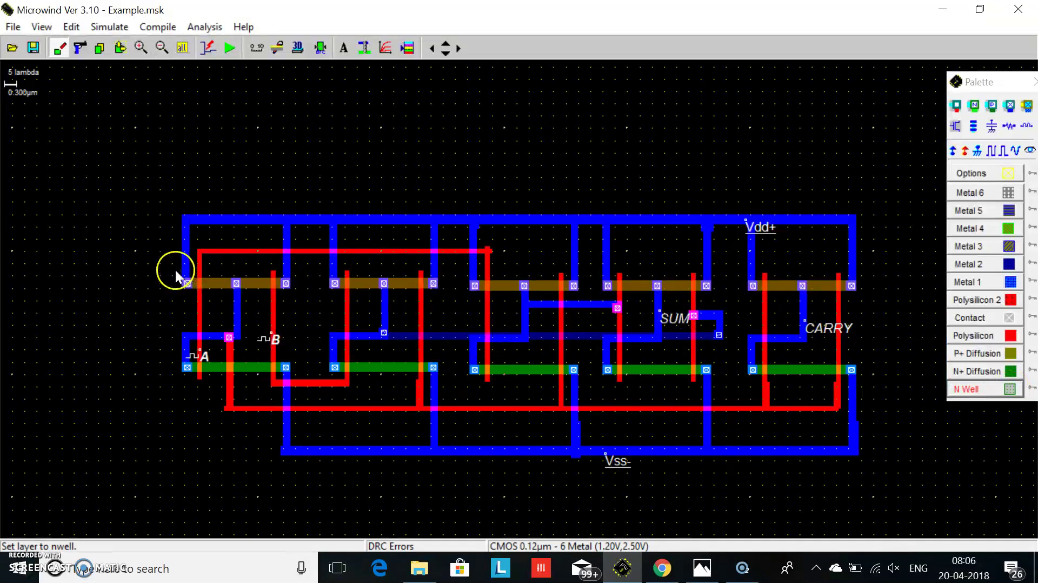
drag(162, 263, 138, 258)
click(58, 47)
click(146, 263)
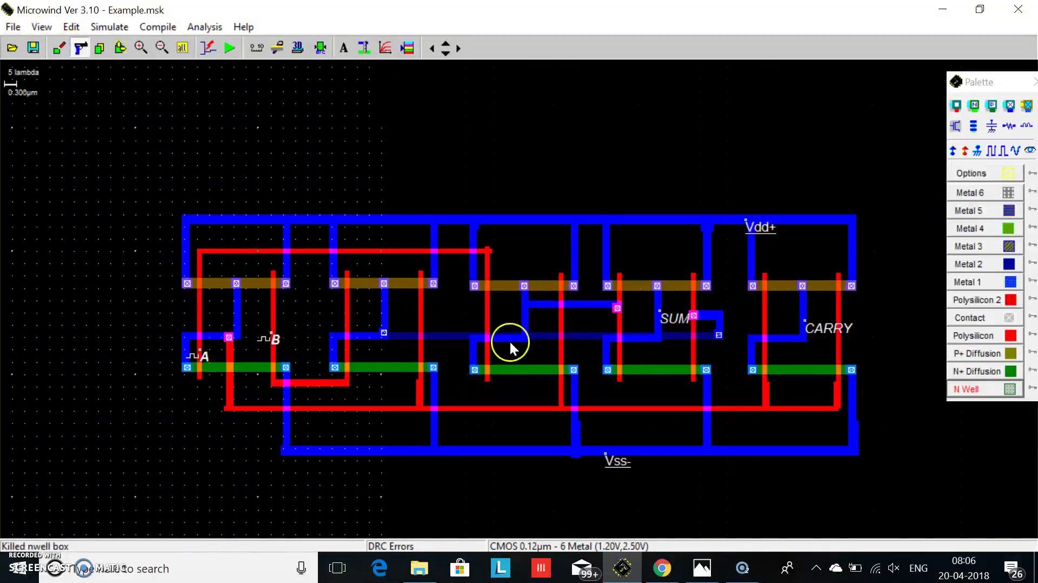
click(1009, 394)
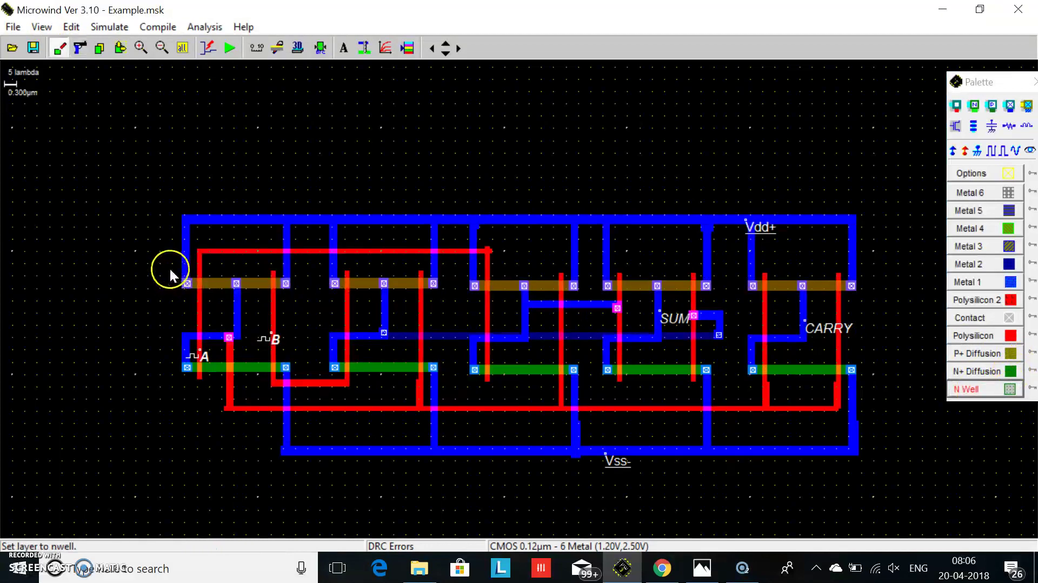
drag(161, 263, 882, 310)
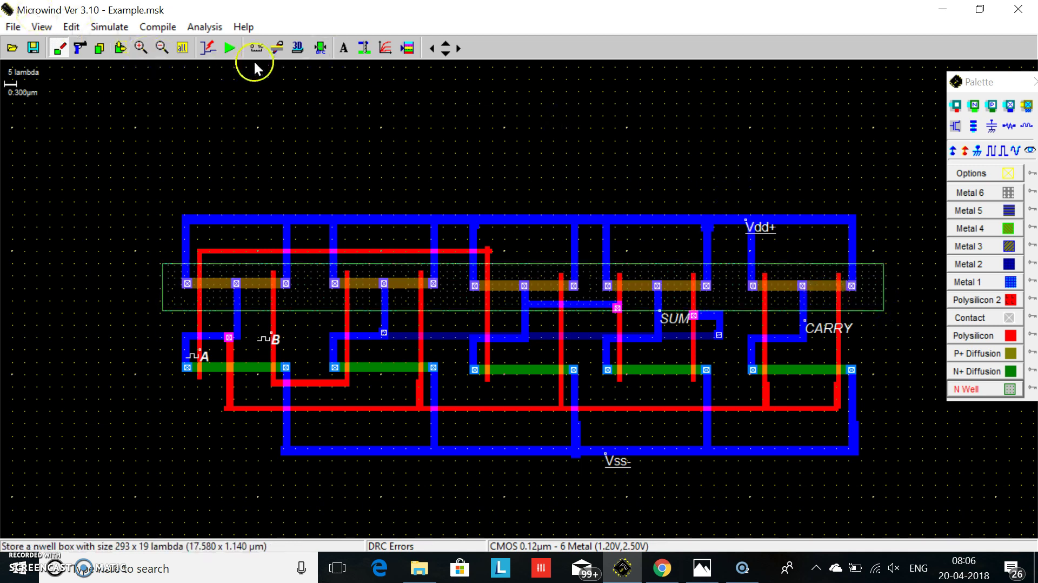
Rerun the design rule check with no errors and connect the N-well's left end to Vdd+.
click(318, 48)
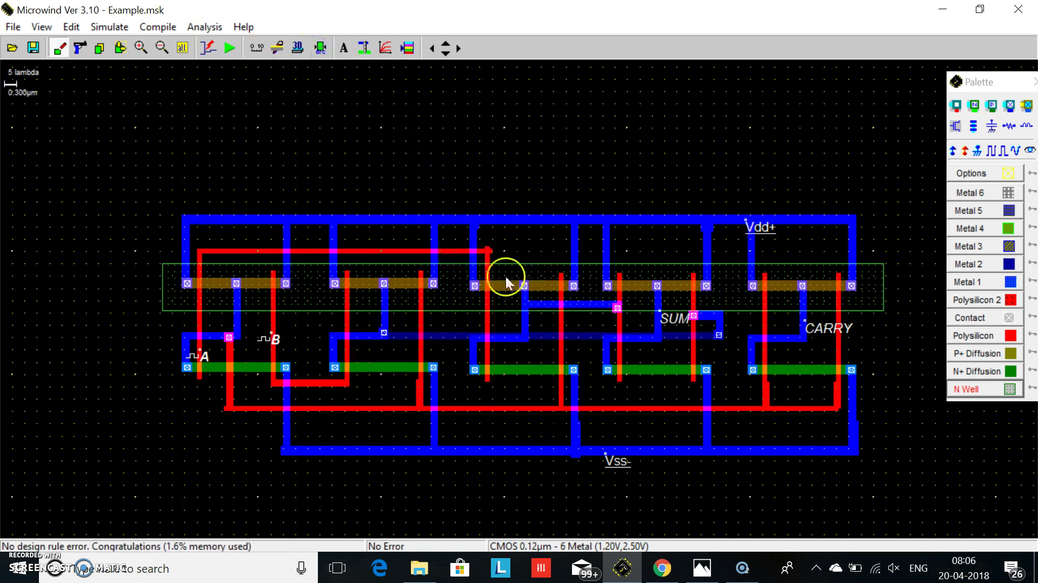
click(954, 151)
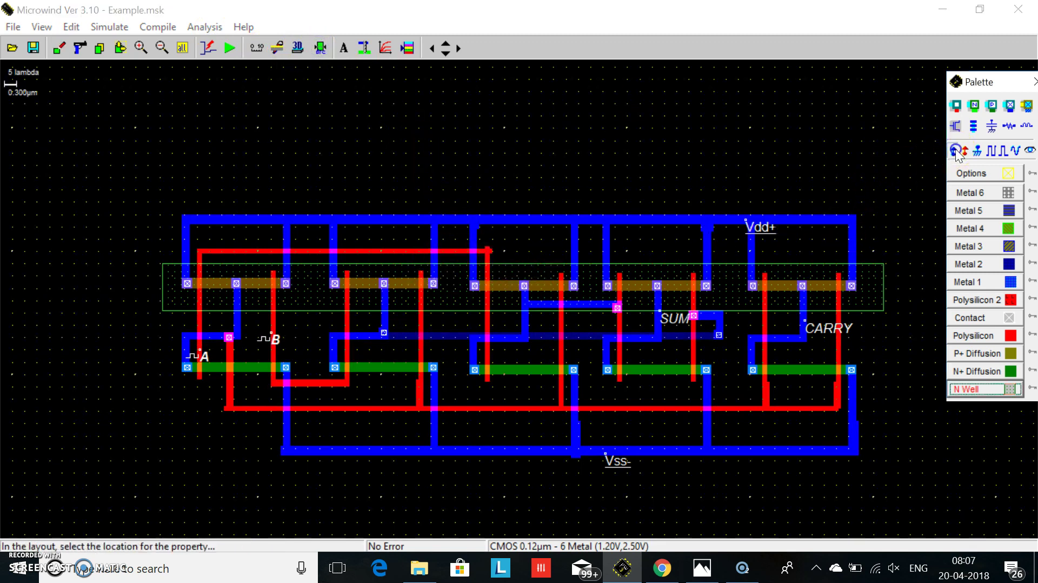
click(166, 271)
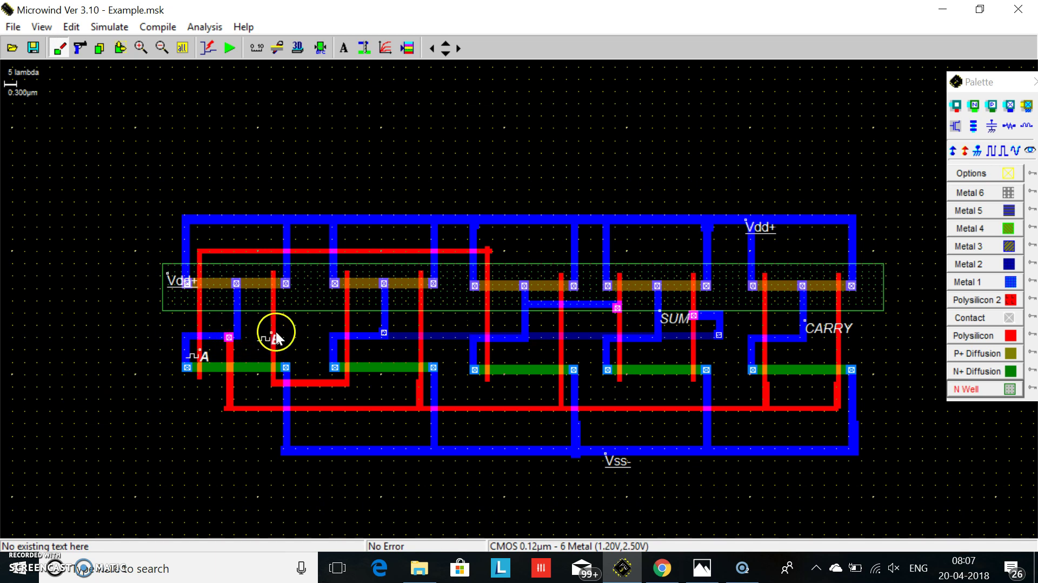
click(230, 47)
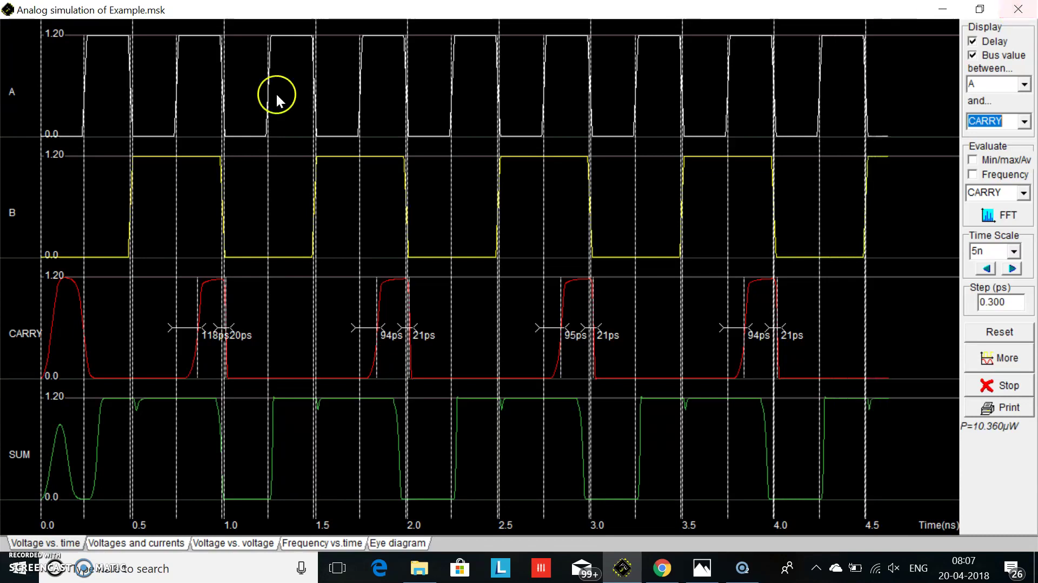
click(1018, 11)
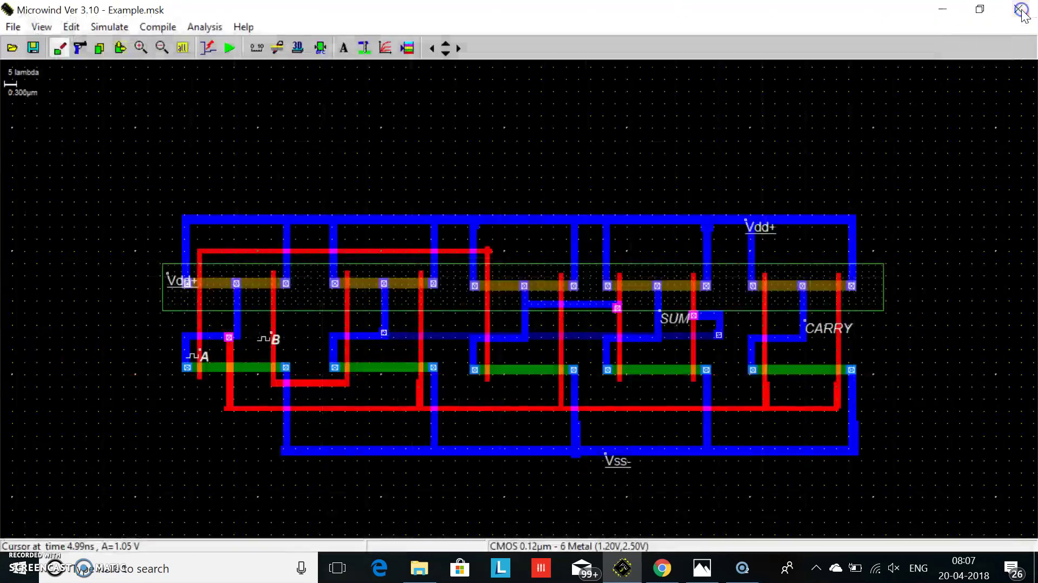
Slow input A's clock to a 1.000 ns period (1 GHz).
click(206, 355)
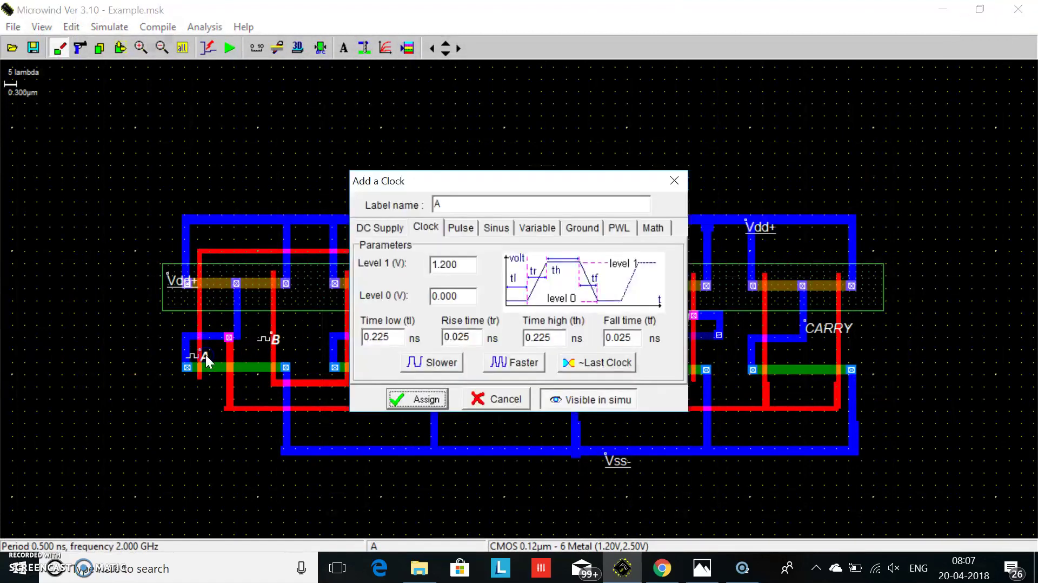
click(431, 396)
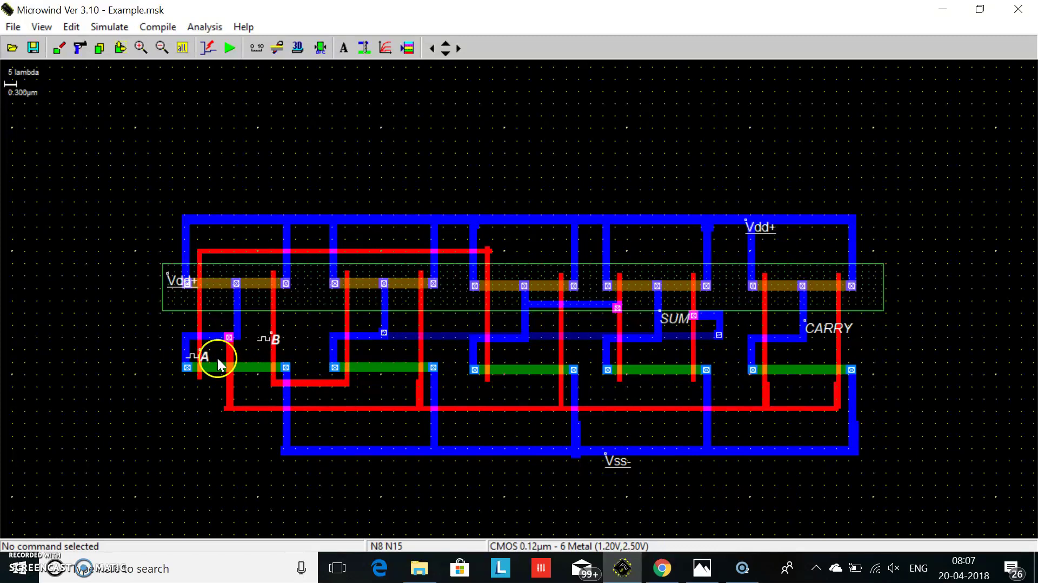
click(202, 359)
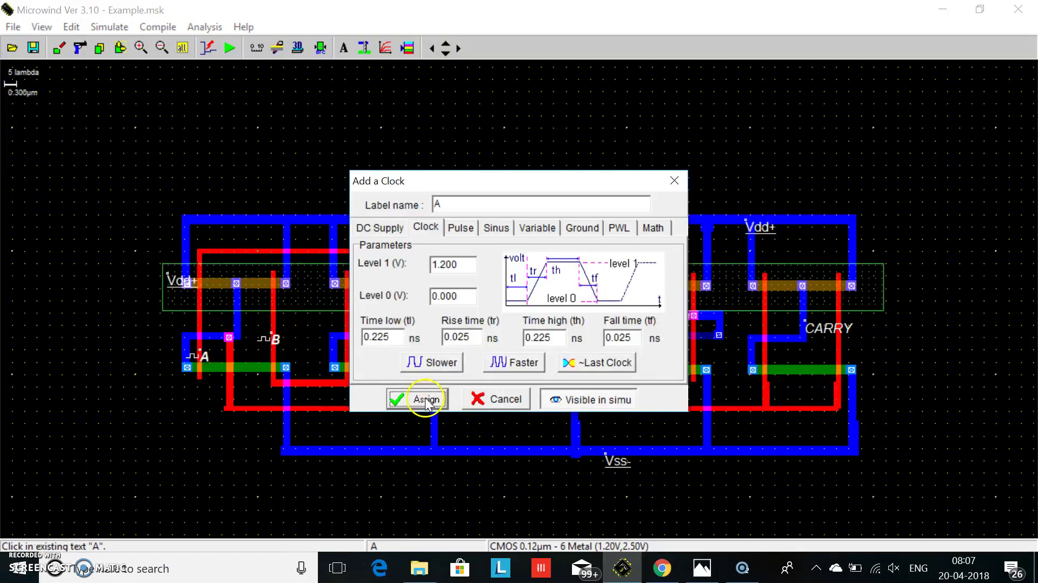
click(437, 367)
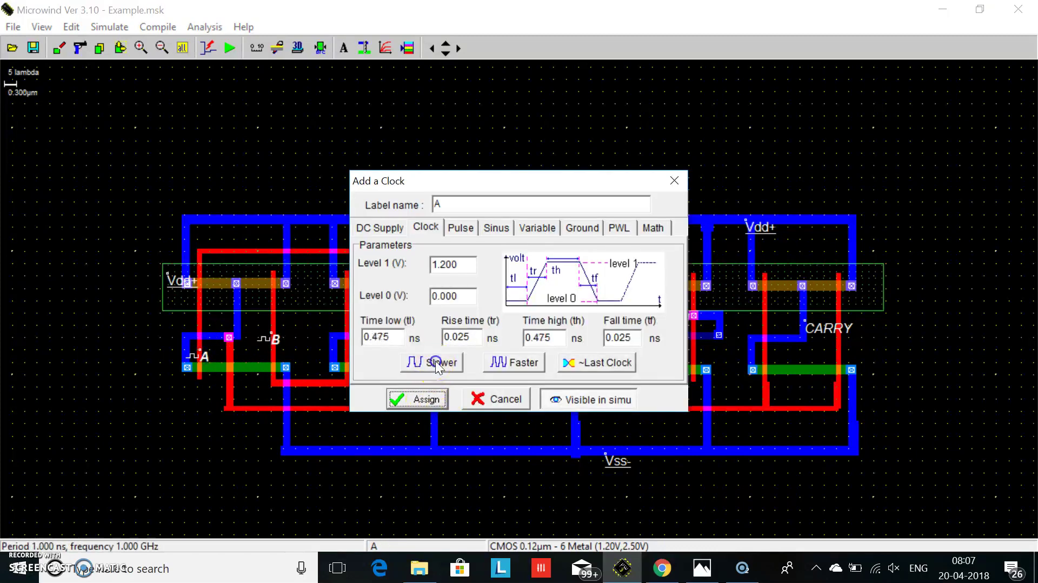
click(418, 399)
Slow input B's clock to a 2 ns period.
click(272, 340)
click(440, 364)
click(422, 398)
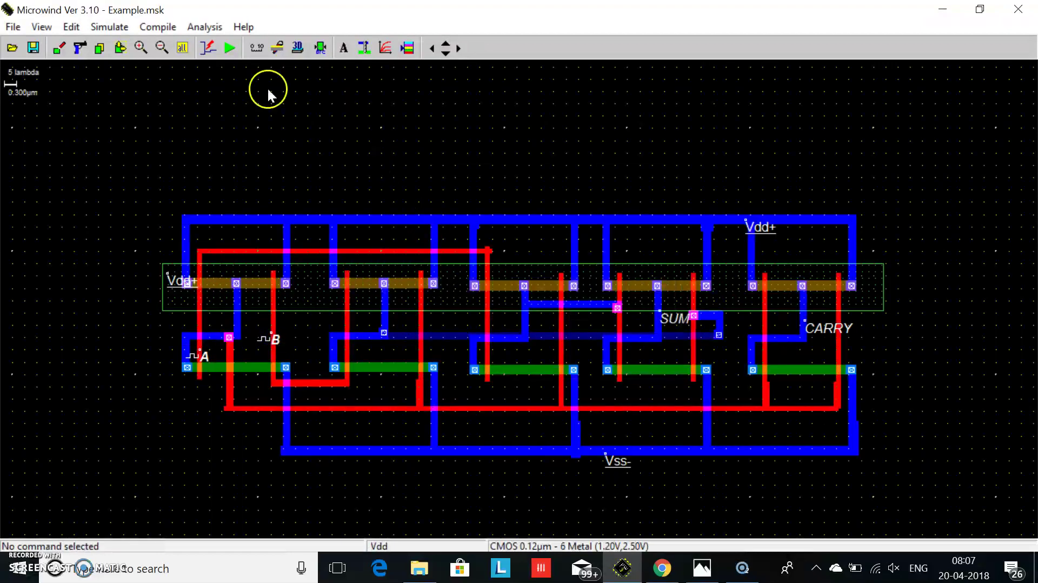
Run the analog simulation to plot the A, B, CARRY and SUM voltage waveforms.
click(234, 54)
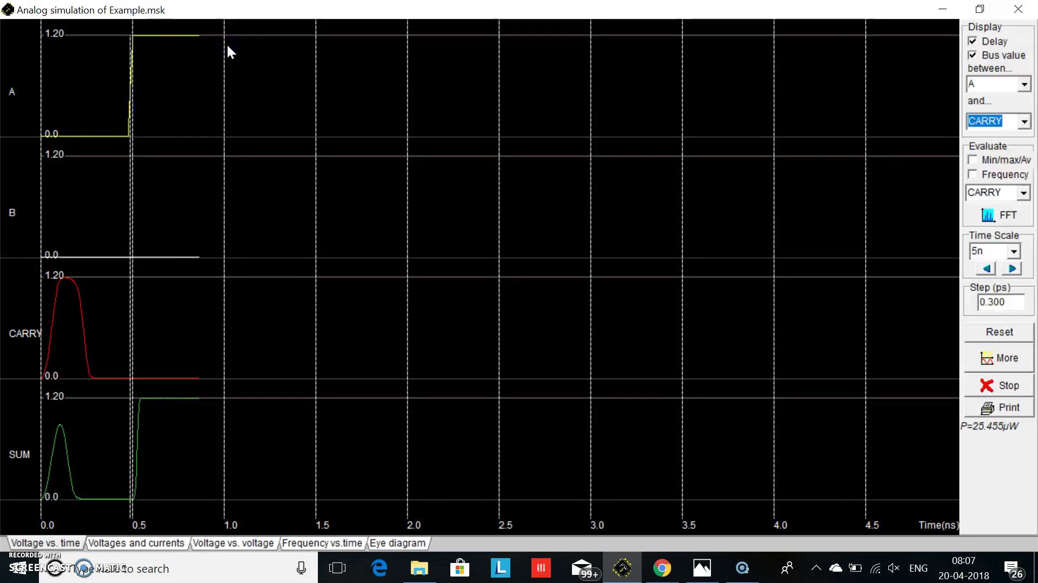